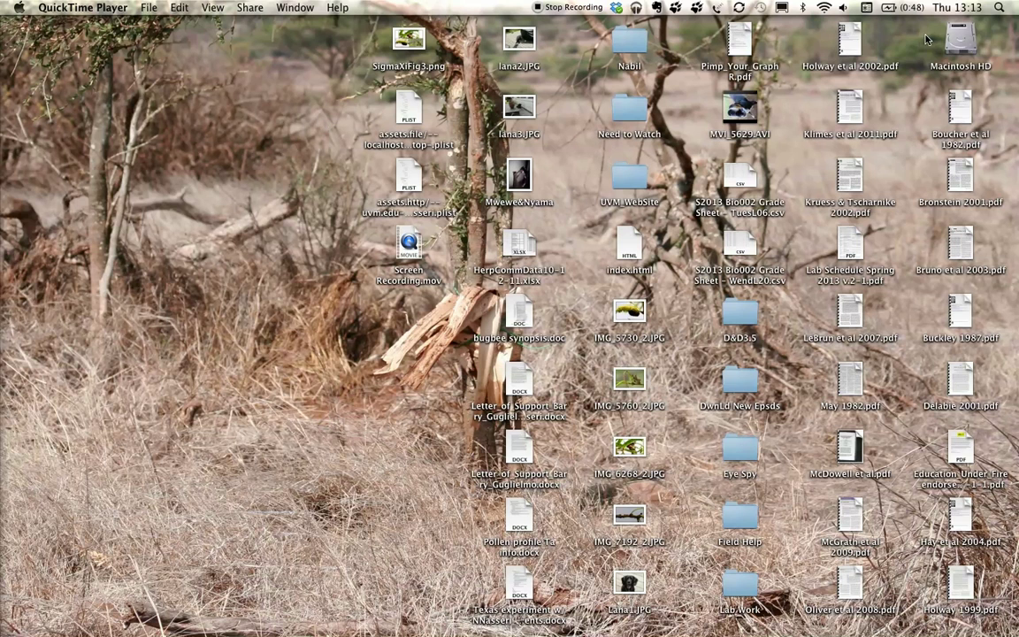
Search Spotlight for 'jmp' and launch JMP Pro 10.
click(995, 8)
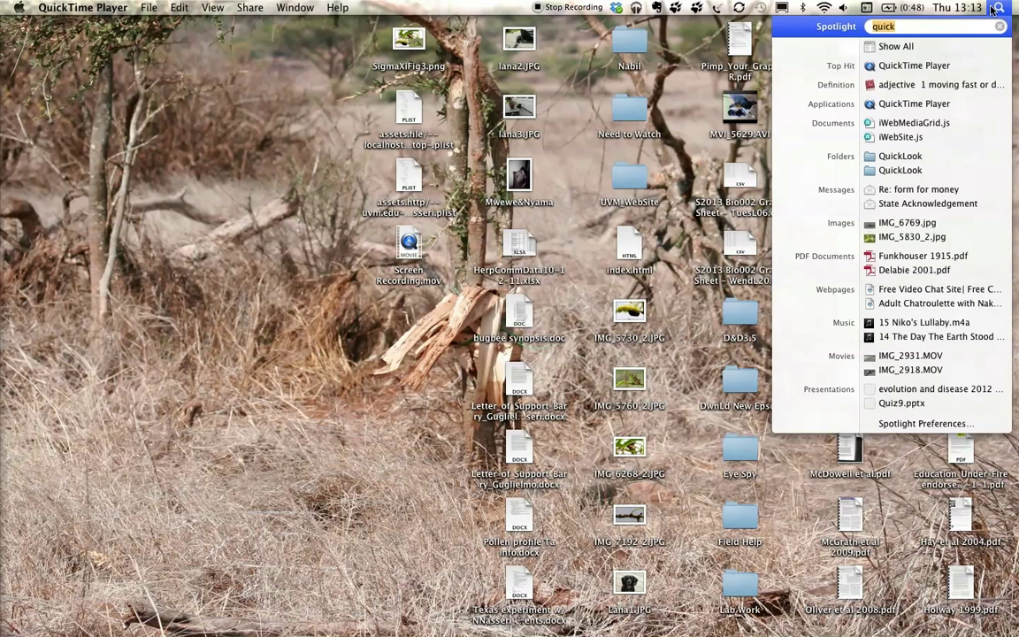
text(jmp)
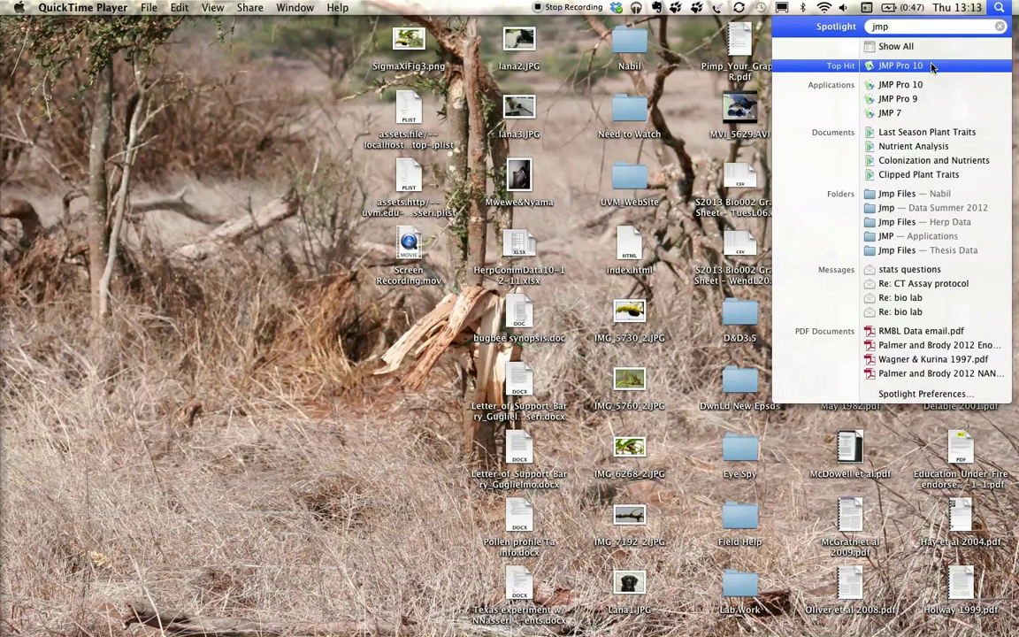
click(920, 66)
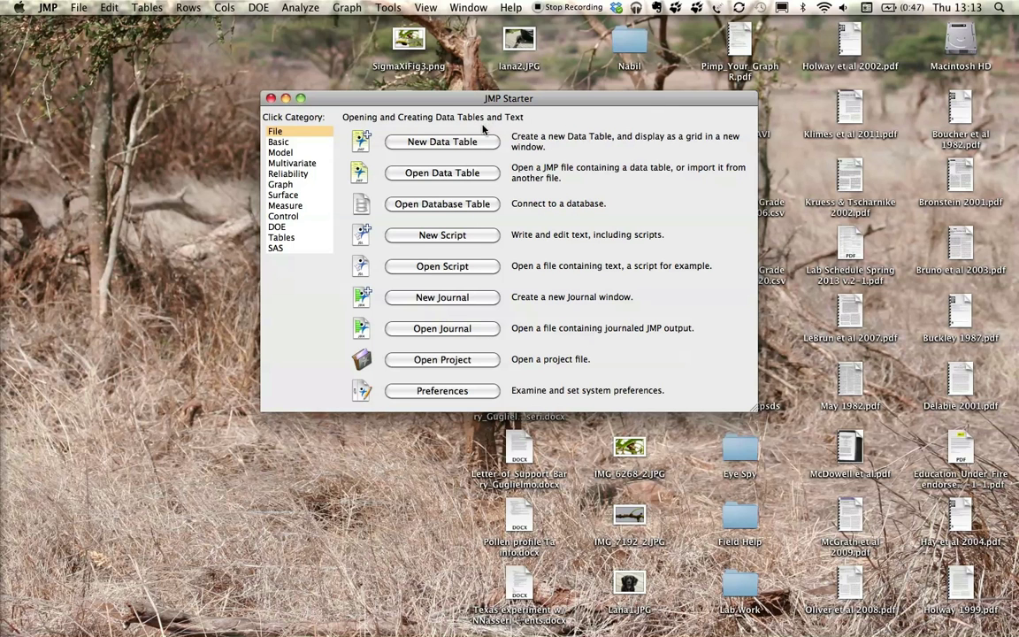
Create a new data table, enlarge its window, and rename Column 1 to Treatment.
click(457, 144)
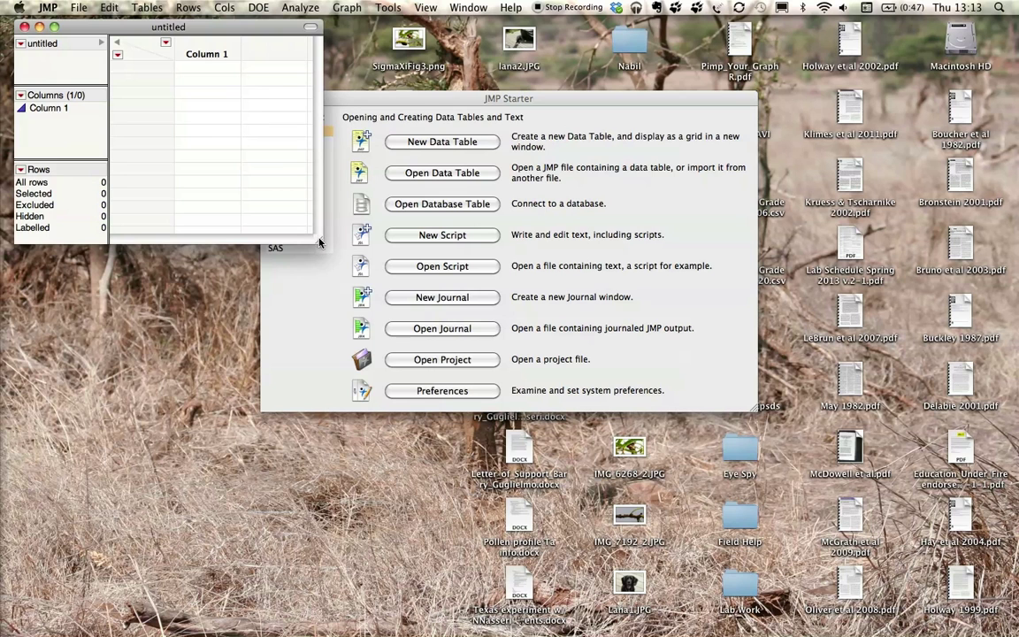
drag(317, 242, 956, 563)
right_click(499, 263)
click(213, 55)
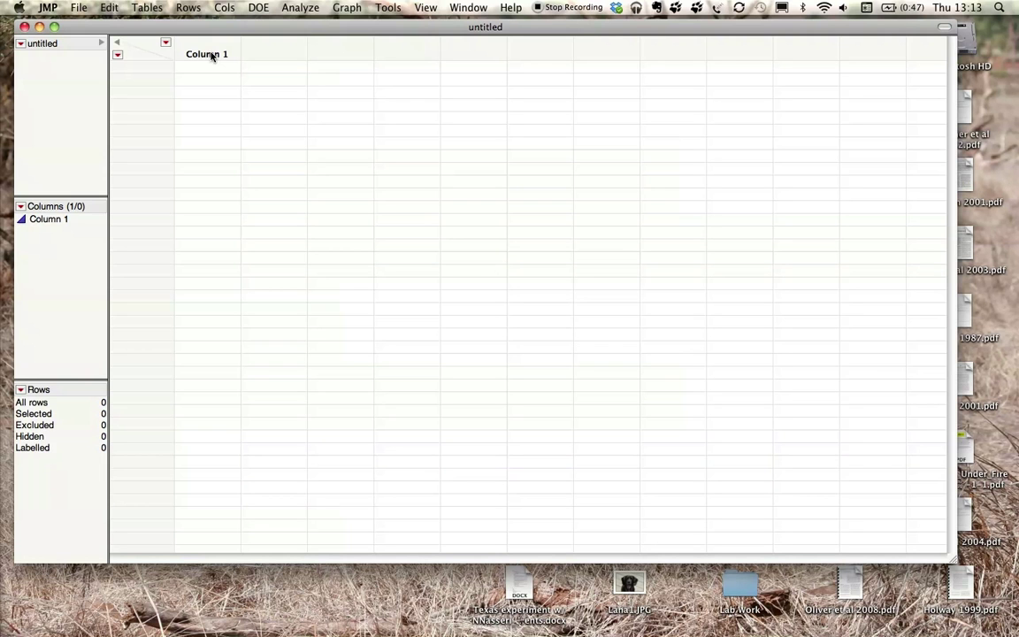
click(213, 55)
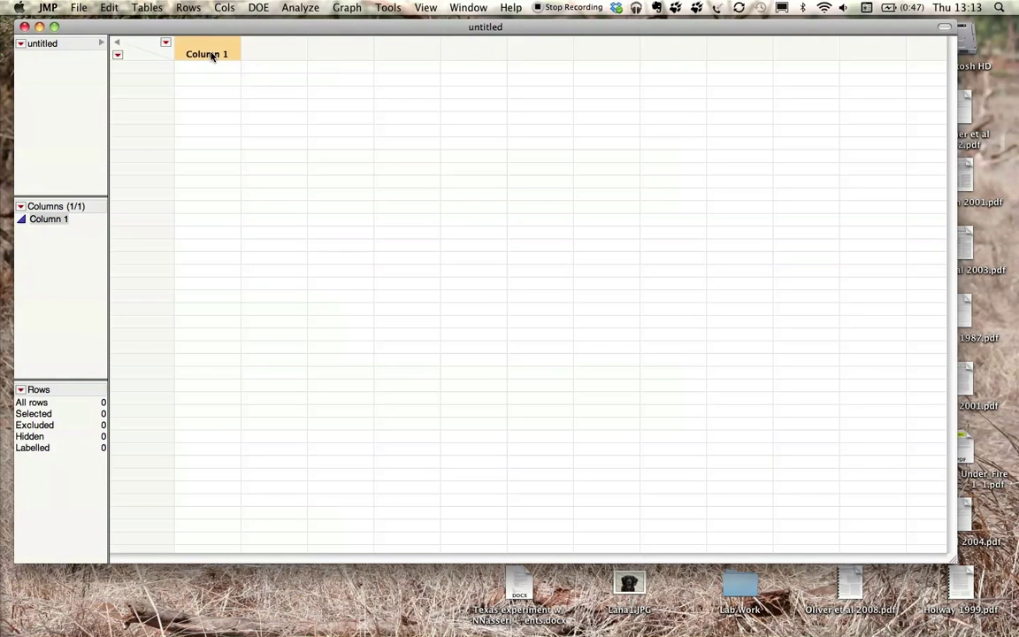
click(213, 56)
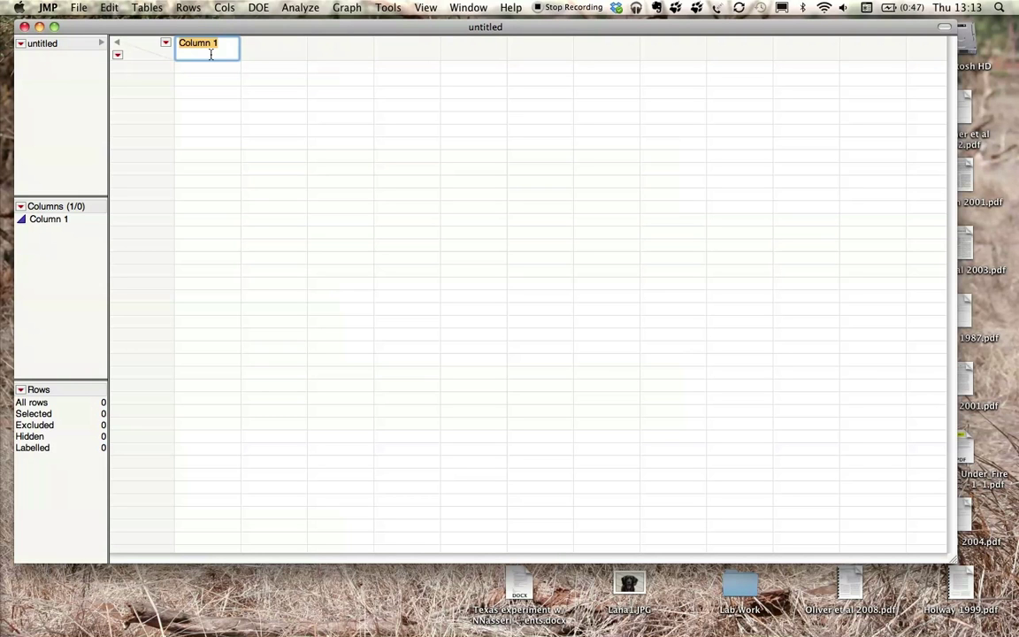
text(Treatment)
click(204, 67)
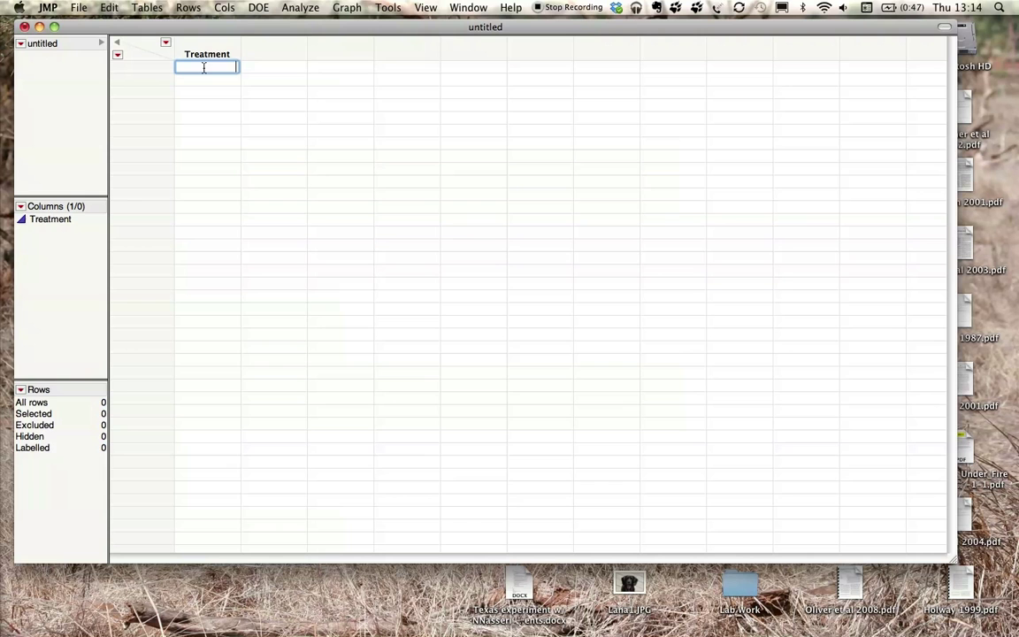
Enter Fert in rows 1–10 of the Treatment column.
text(Fert)
key(Return)
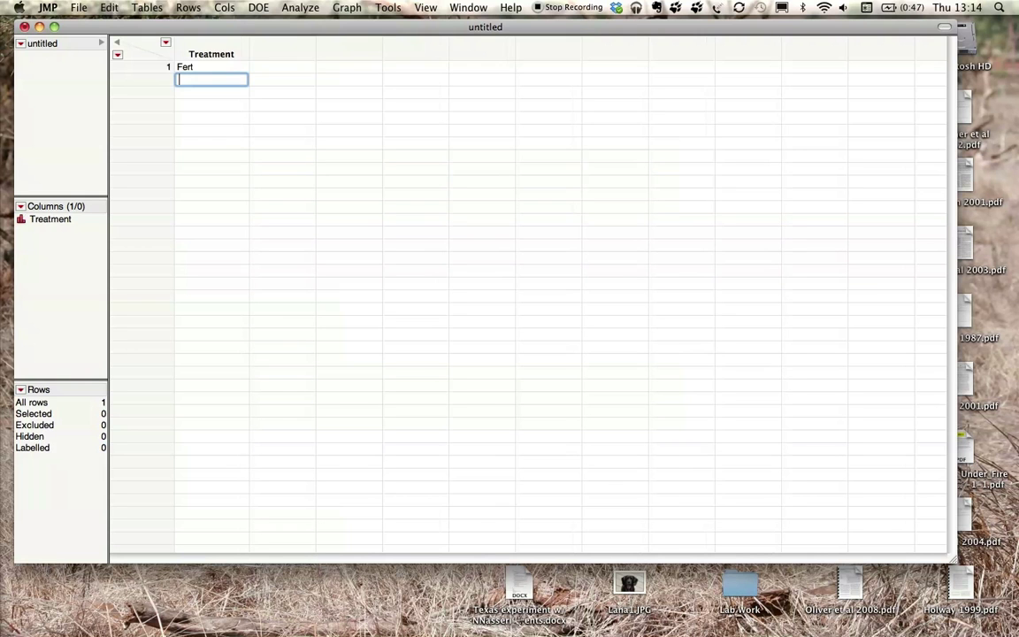
click(219, 66)
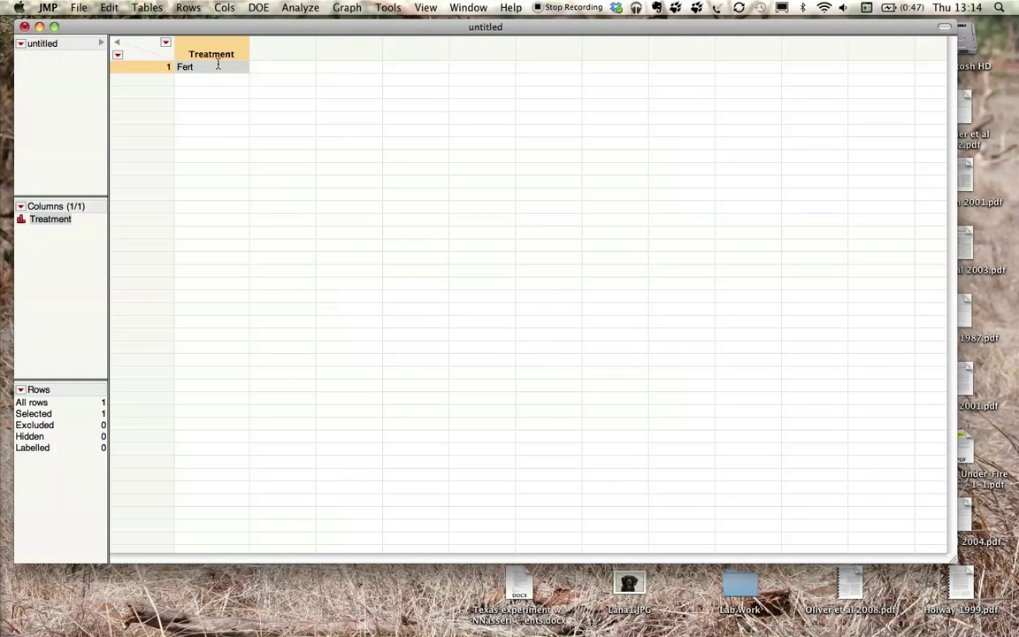
click(202, 70)
key(super+c)
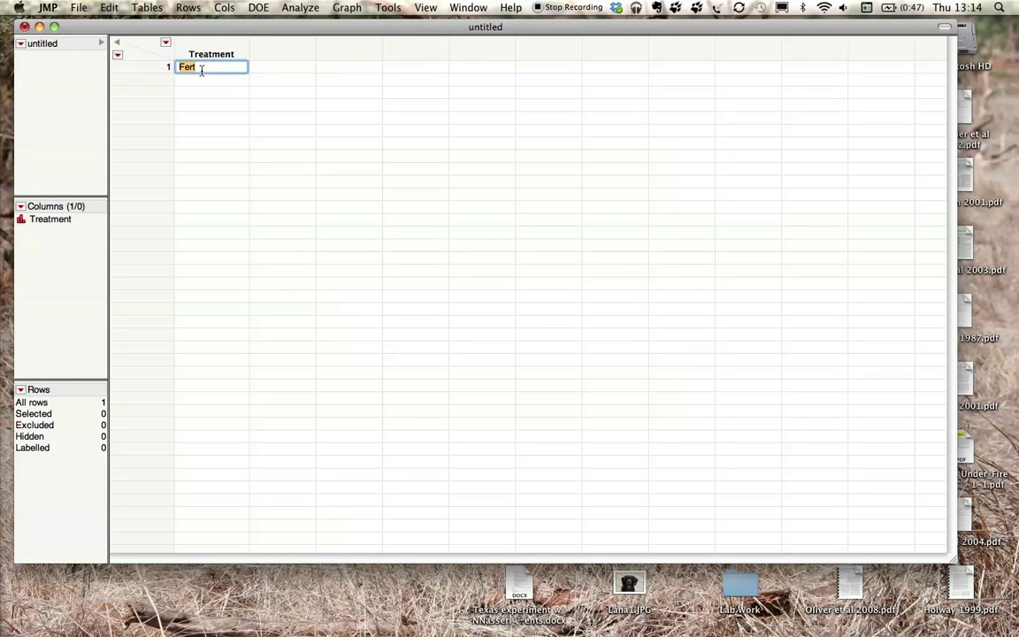
key(Return)
text(Fert)
key(Return)
text(Fert)
key(Return)
text(Fert)
key(Return)
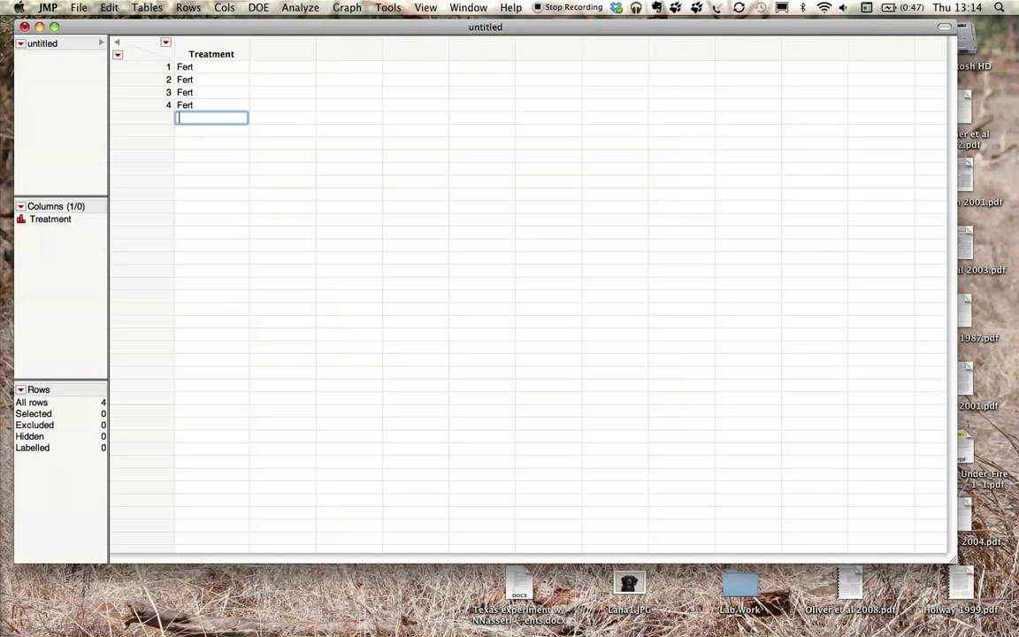
text(v)
key(Return)
click(211, 117)
text(Fert)
key(Return)
key(super+v)
key(Return)
key(super+v)
key(Return)
key(super+v)
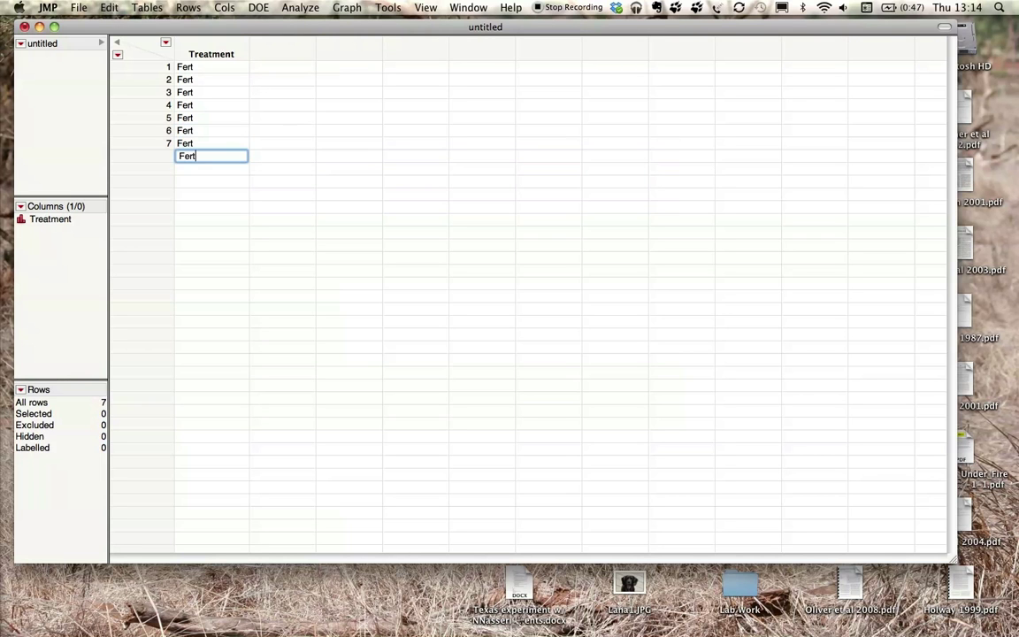
key(Return)
key(super+v)
key(Return)
key(super+v)
key(Return)
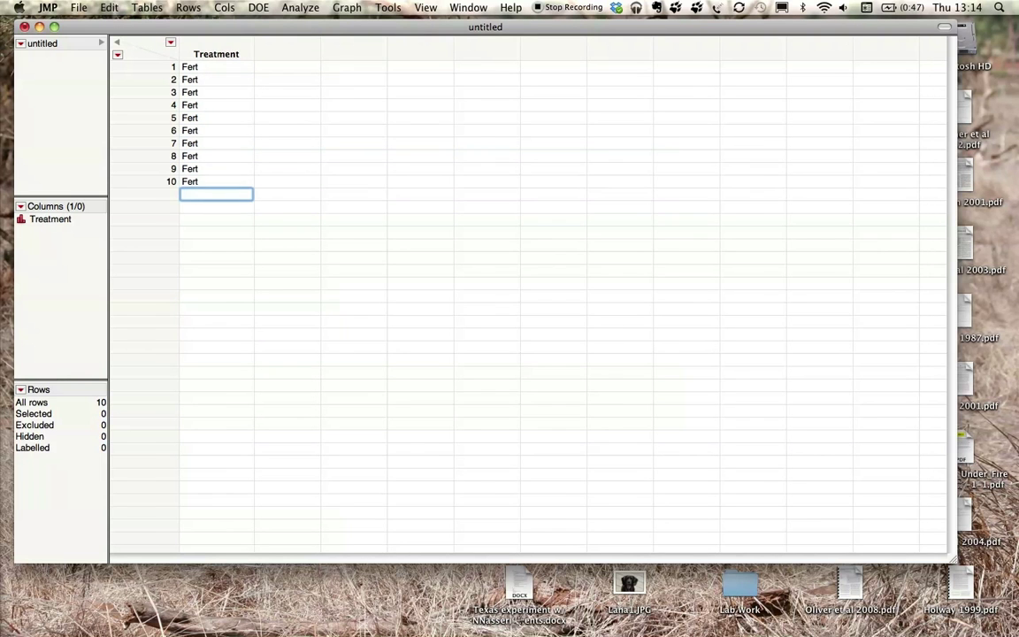
Fill rows 11–20 of the Treatment column with No Fert.
text(No Fert)
key(Return)
key(Up)
key(super+c)
key(Return)
key(super+v)
key(Return)
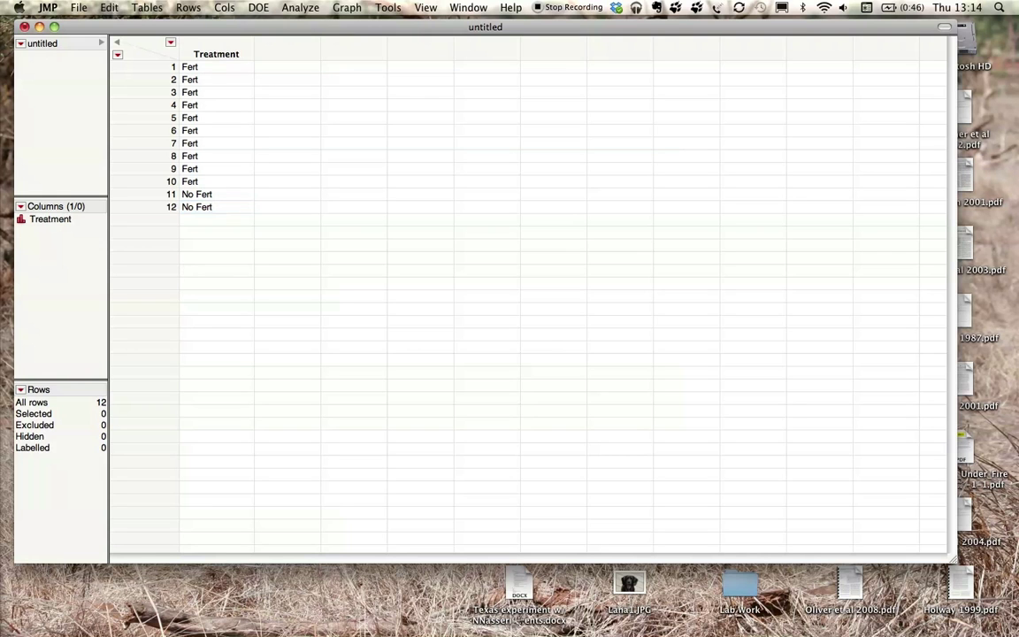
key(super+v)
key(Return)
key(super+v)
key(Return)
key(super+v)
key(Return)
key(super+v)
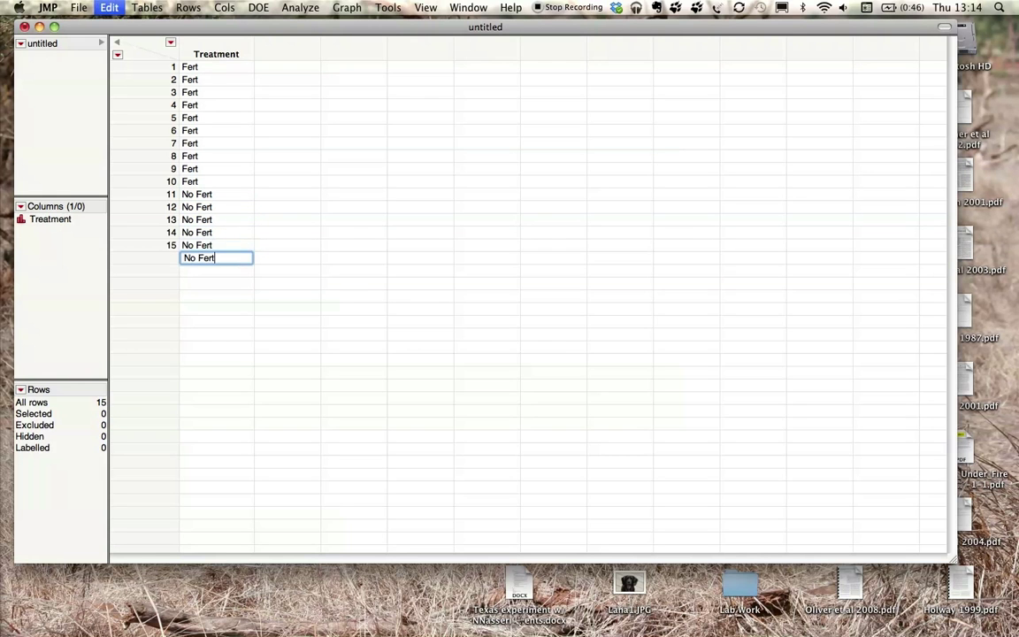
key(Return)
key(super+v)
key(Return)
key(super+v)
key(Return)
key(super+v)
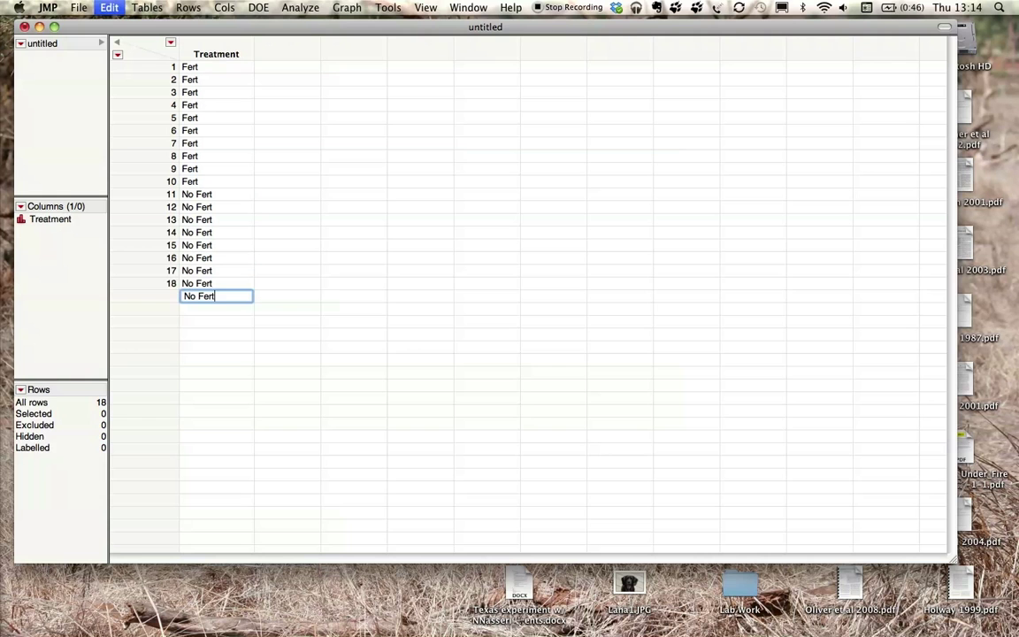
key(Return)
key(super+v)
key(Return)
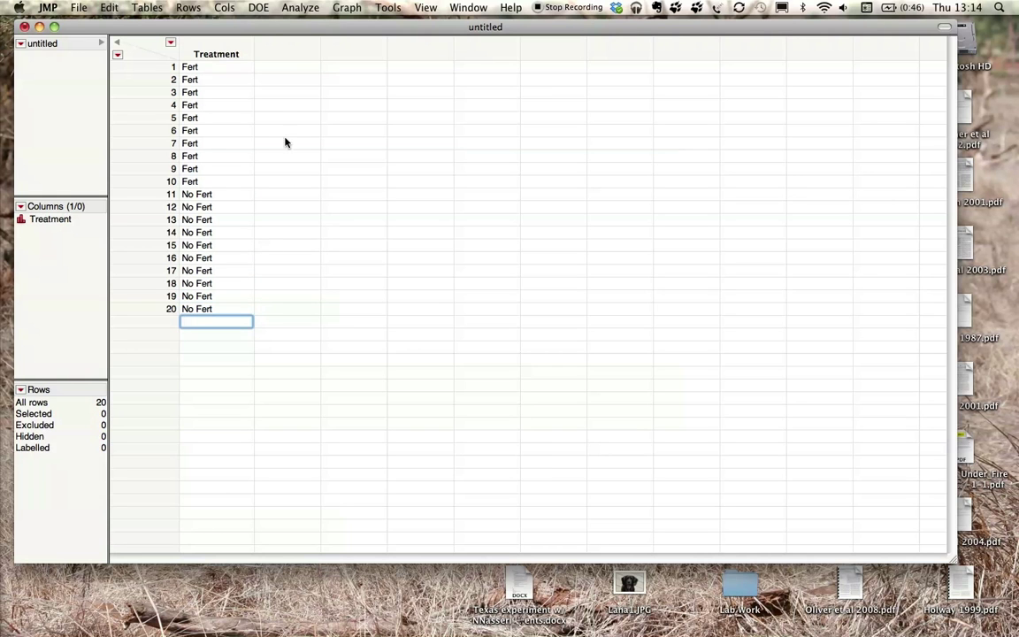
Add a second column named Root Mass.
double_click(281, 52)
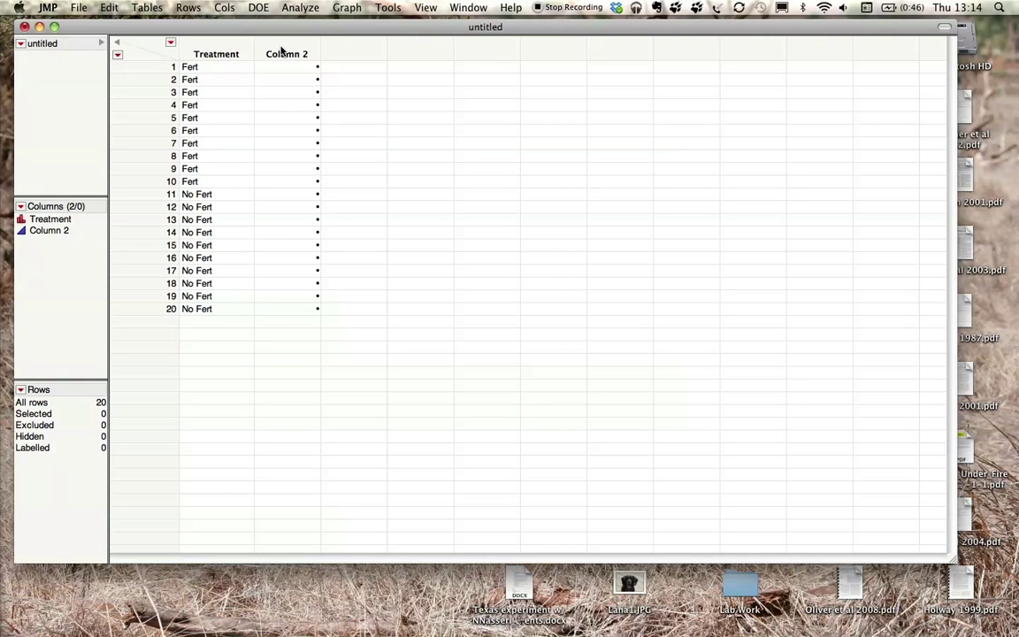
double_click(281, 51)
text(Ro)
key(BackSpace)
key(BackSpace)
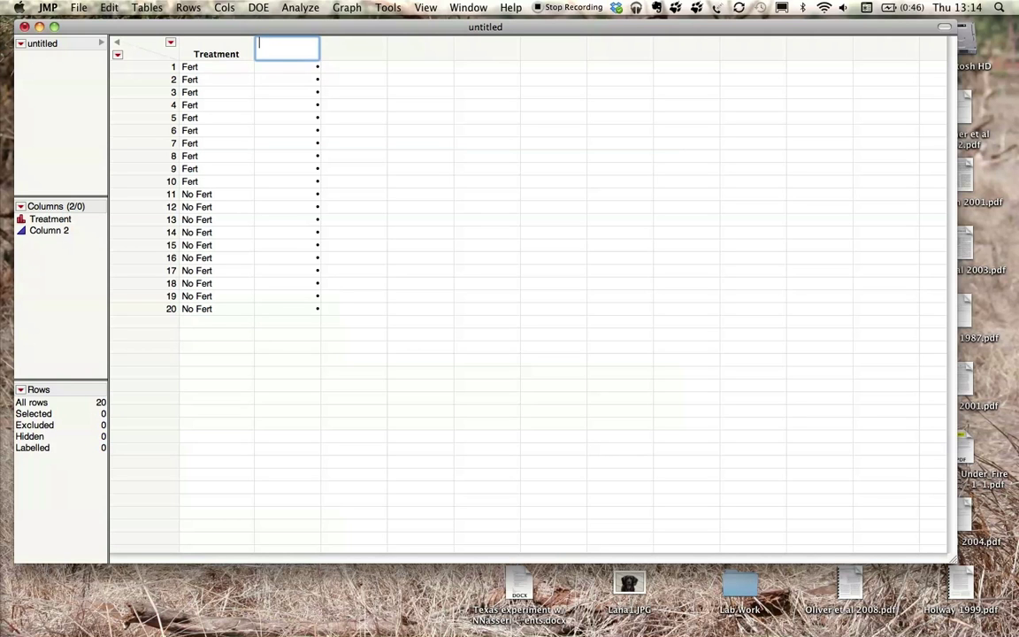
text(Root Mass)
click(288, 67)
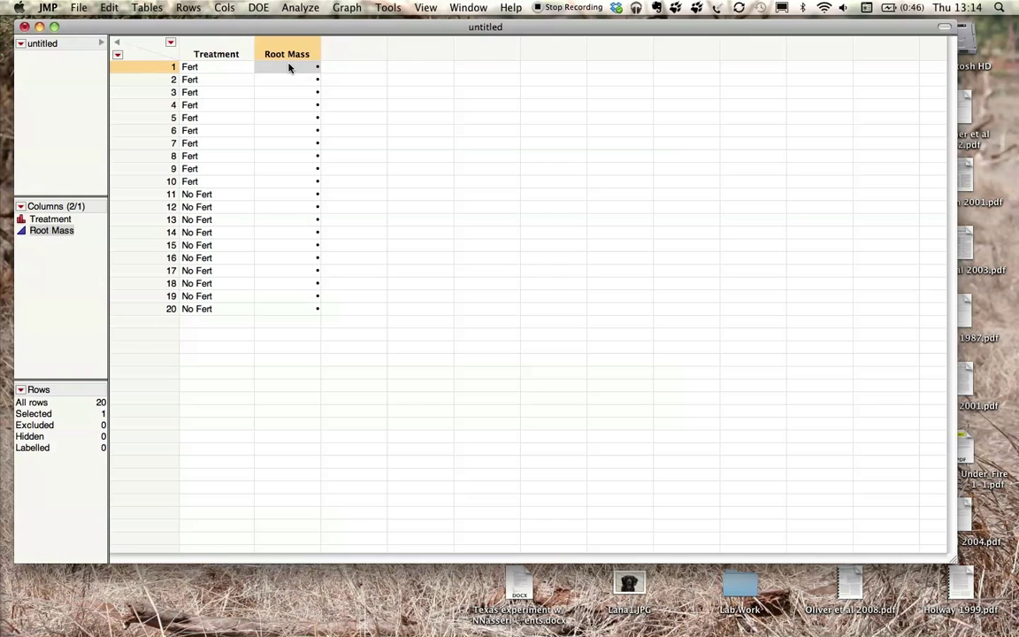
Enter Fert Root Mass values 6, 7, 6, 5, 4, 5, 8, 9, 10, 9 in rows 1–10.
text(6)
key(Return)
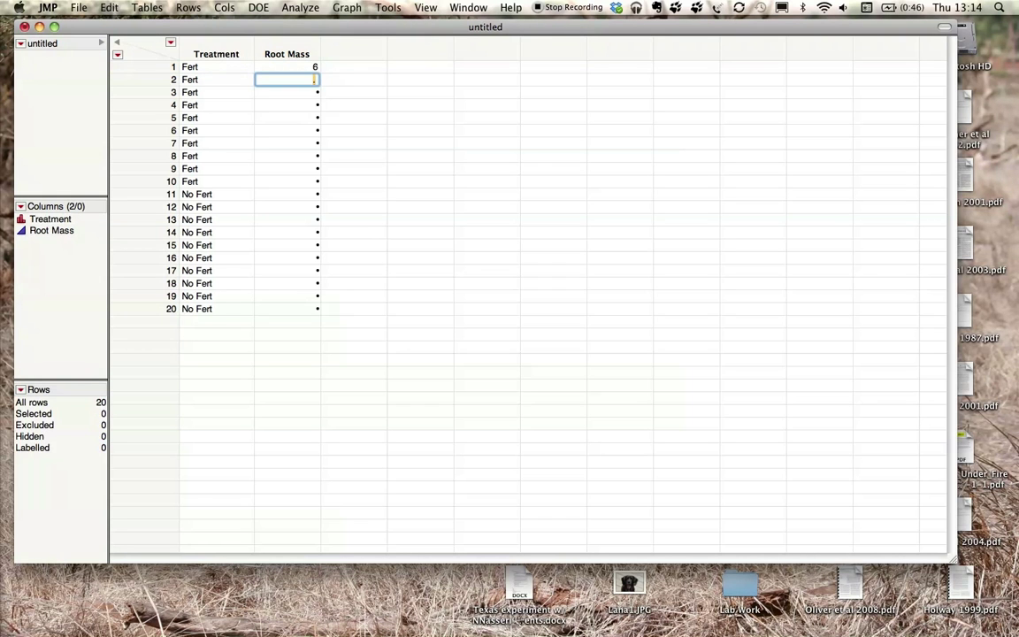
text(7)
key(Return)
text(6)
key(Return)
text(5)
key(Return)
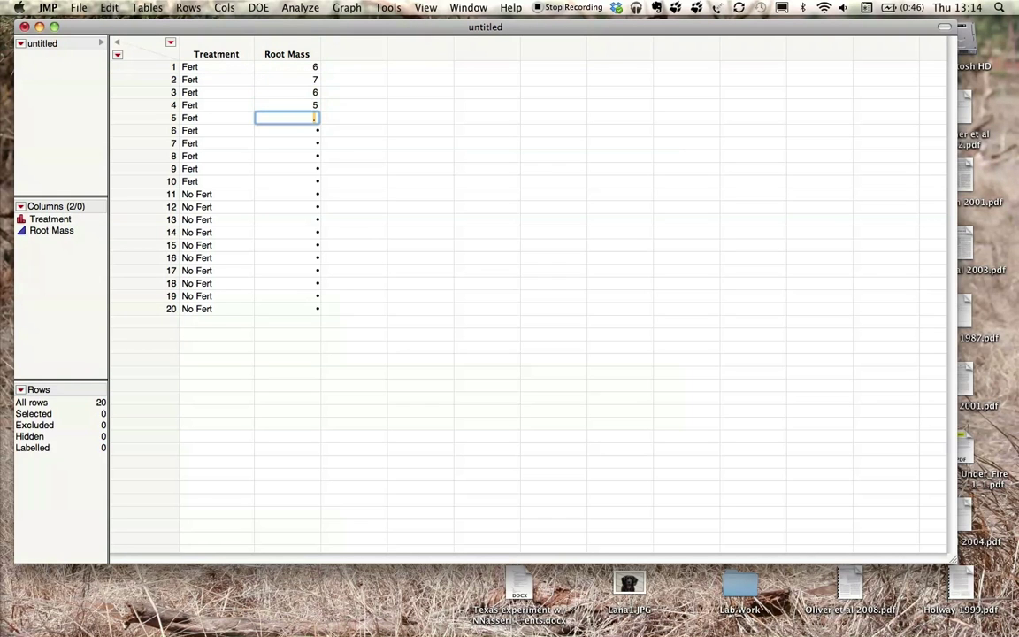
text(4)
key(Return)
text(5)
key(Return)
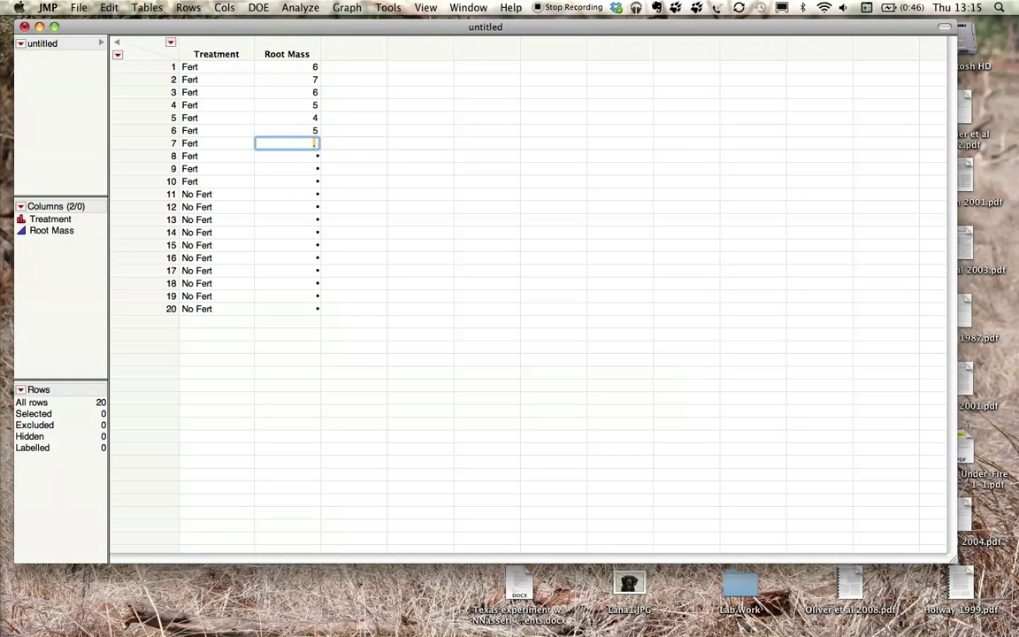
text(8)
key(Return)
text(9)
key(Return)
text(10)
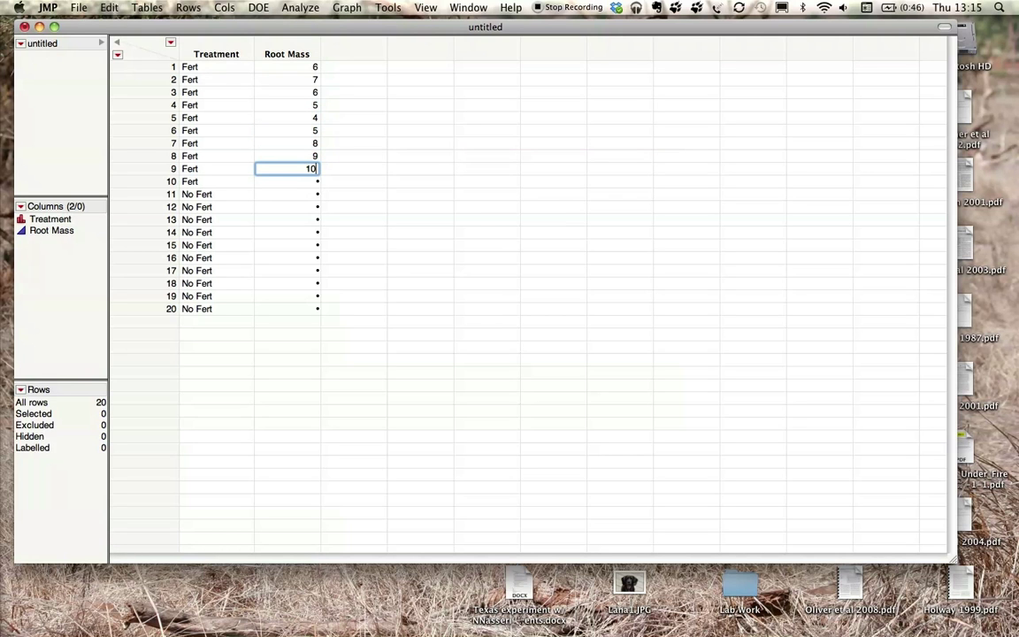
key(Return)
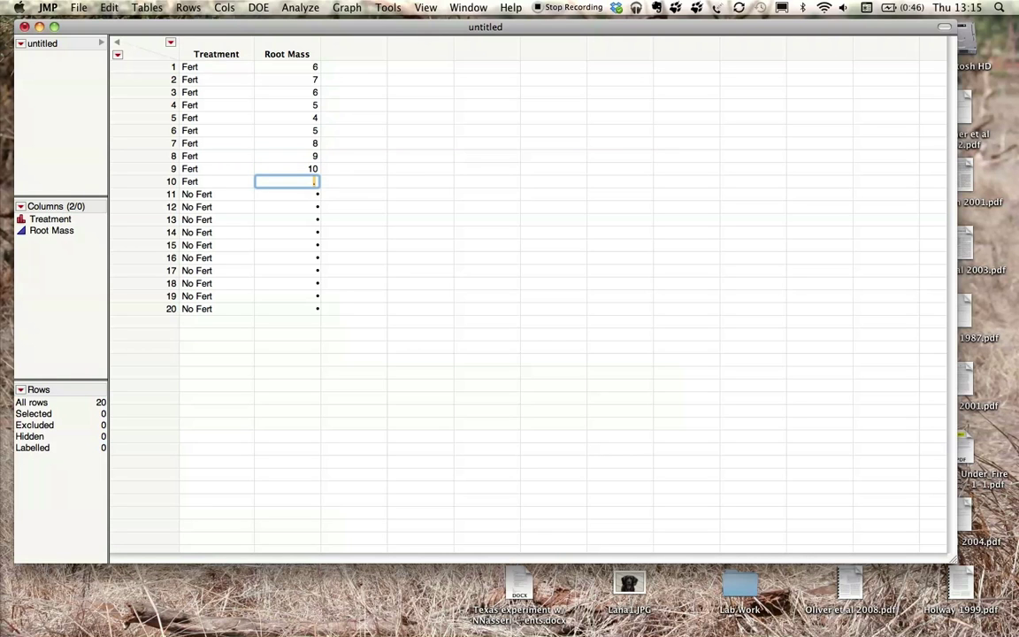
text(9)
key(Return)
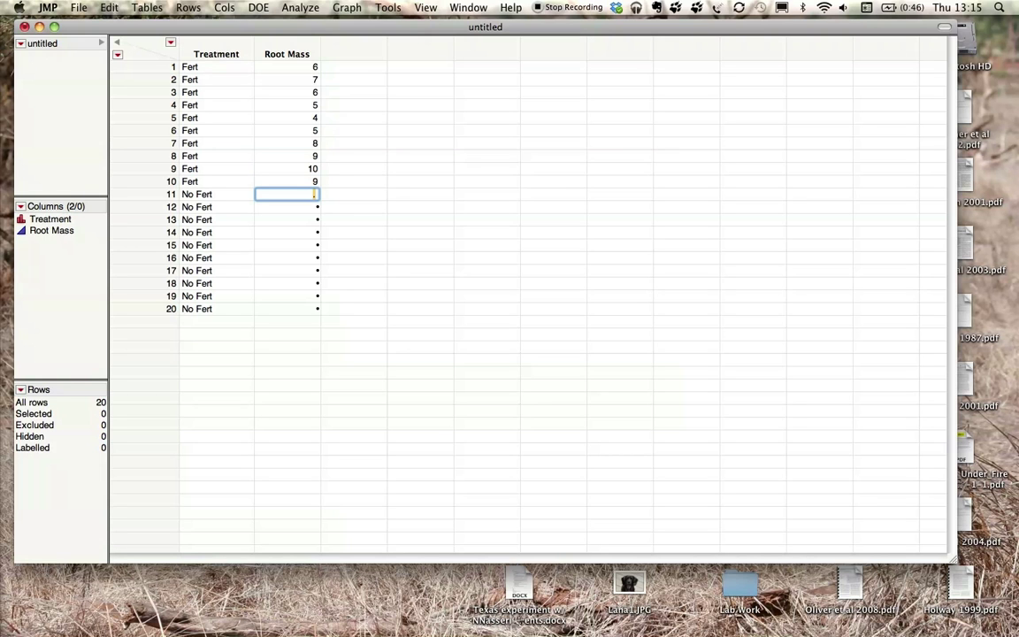
Enter No Fert Root Mass values 13, 14, 15, 12, 16, 15, 15, 14, 16, 17 in rows 11–20.
text(13)
key(Return)
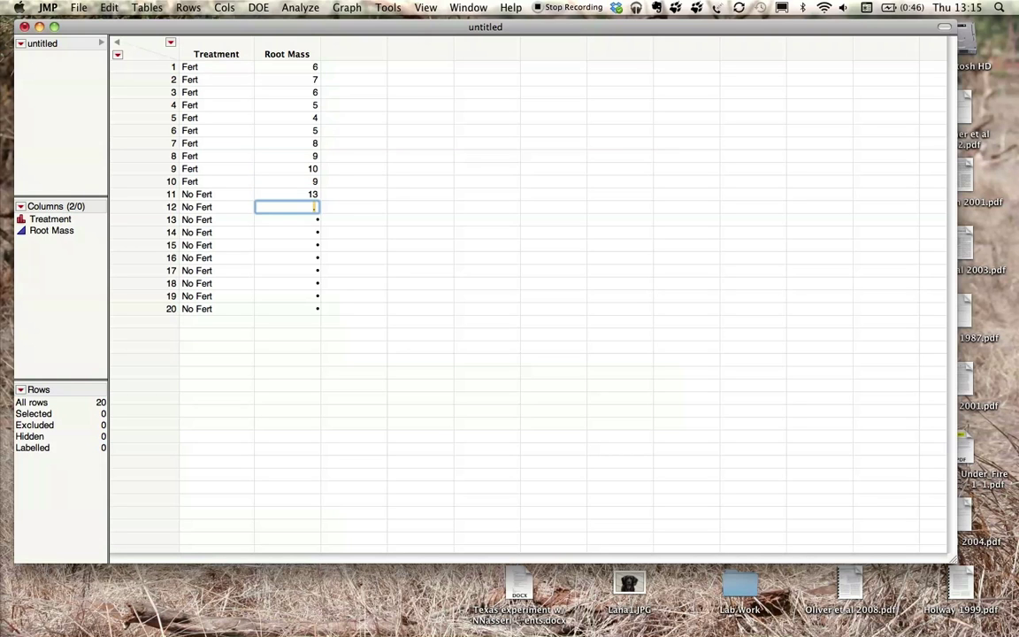
text(14)
key(Return)
text(15)
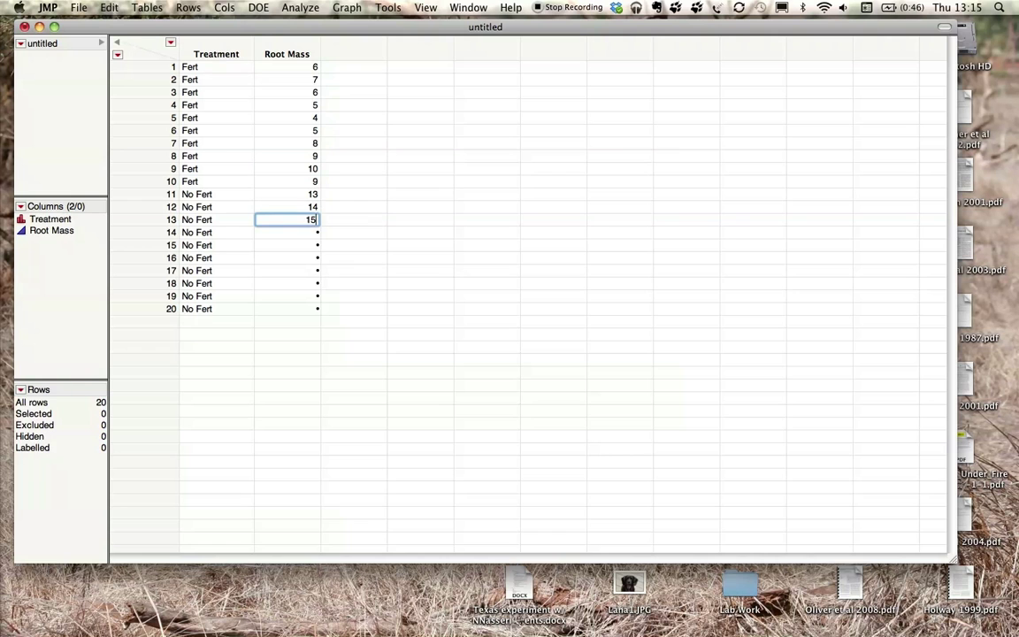
key(Return)
text(12)
key(Return)
text(16)
key(Return)
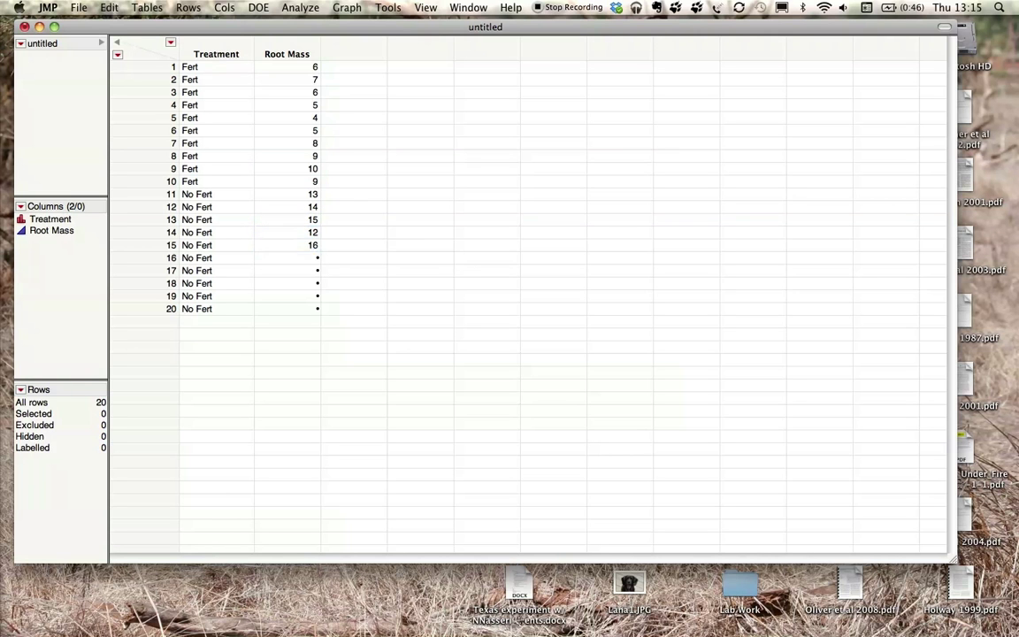
text(15)
key(Return)
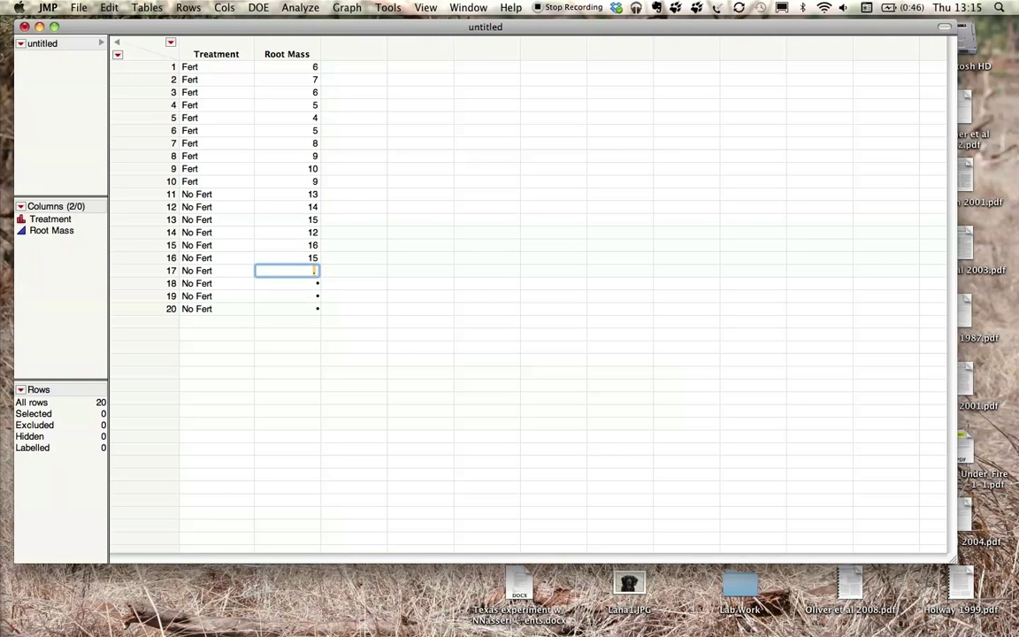
text(15)
key(Return)
text(14)
key(Return)
text(1)
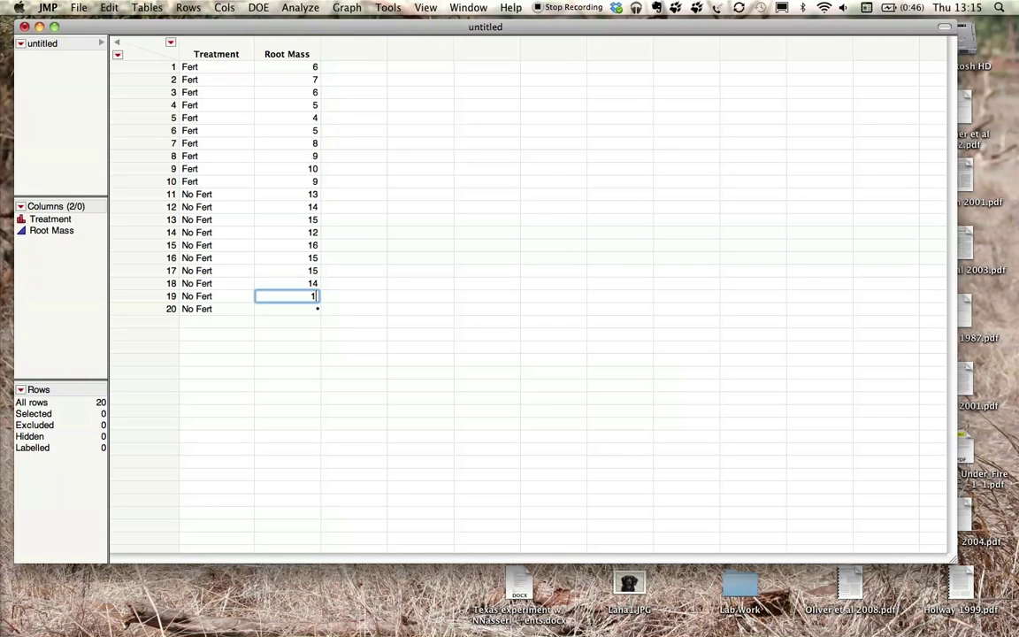
text(6)
key(Return)
text(17)
key(Return)
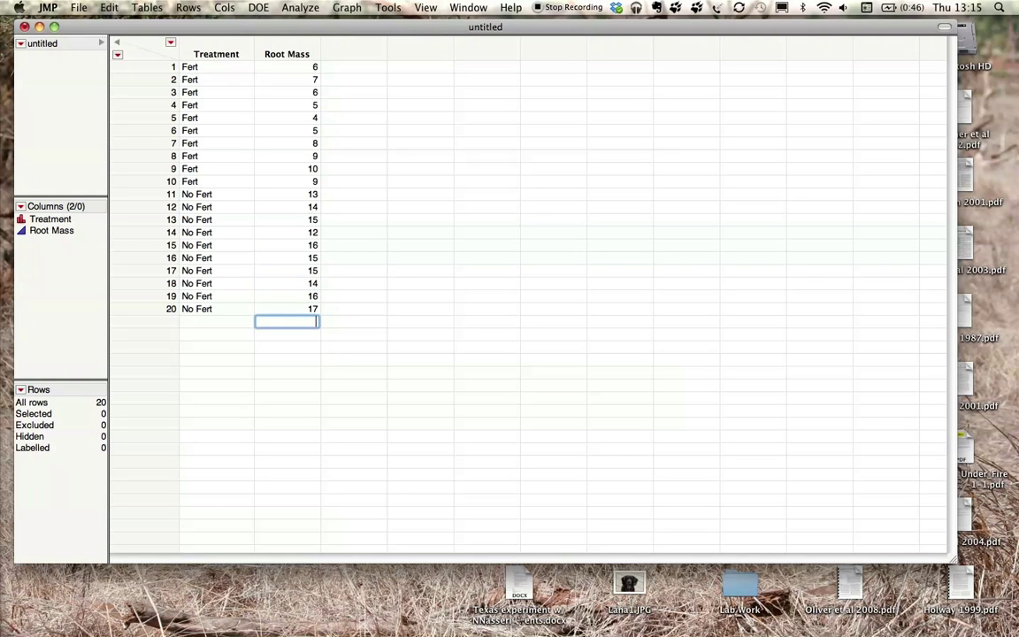
Run Fit Y by X with Root Mass as Y, Response and Treatment as X, Factor.
click(313, 12)
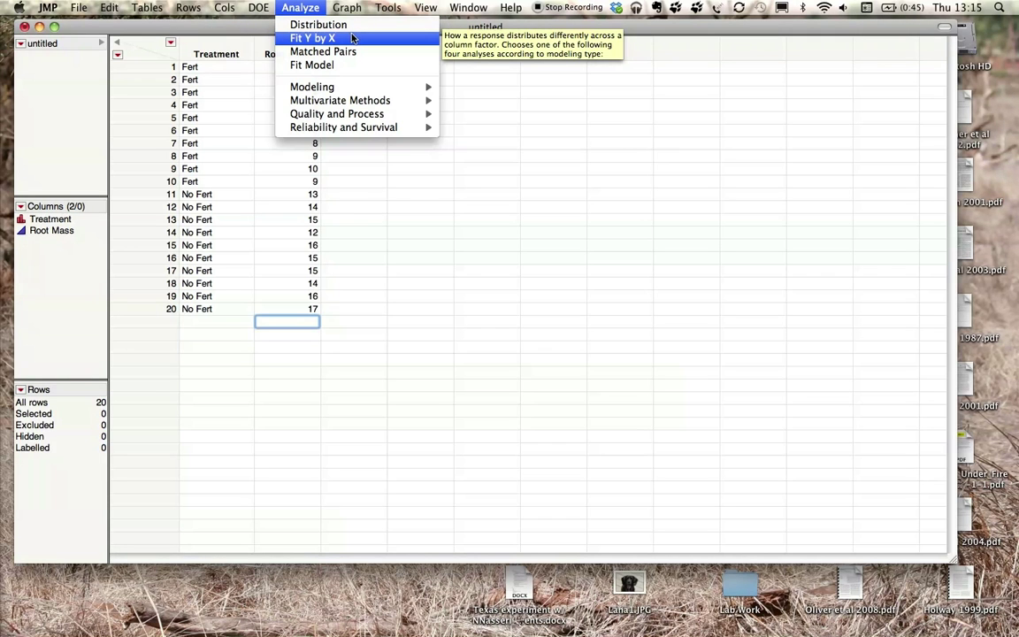
click(346, 40)
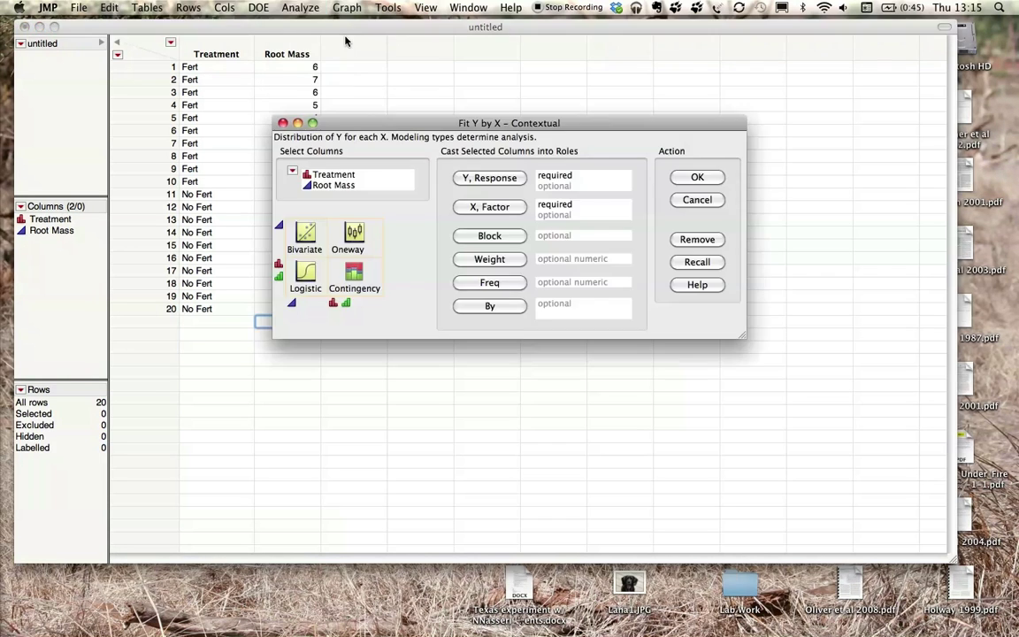
click(336, 188)
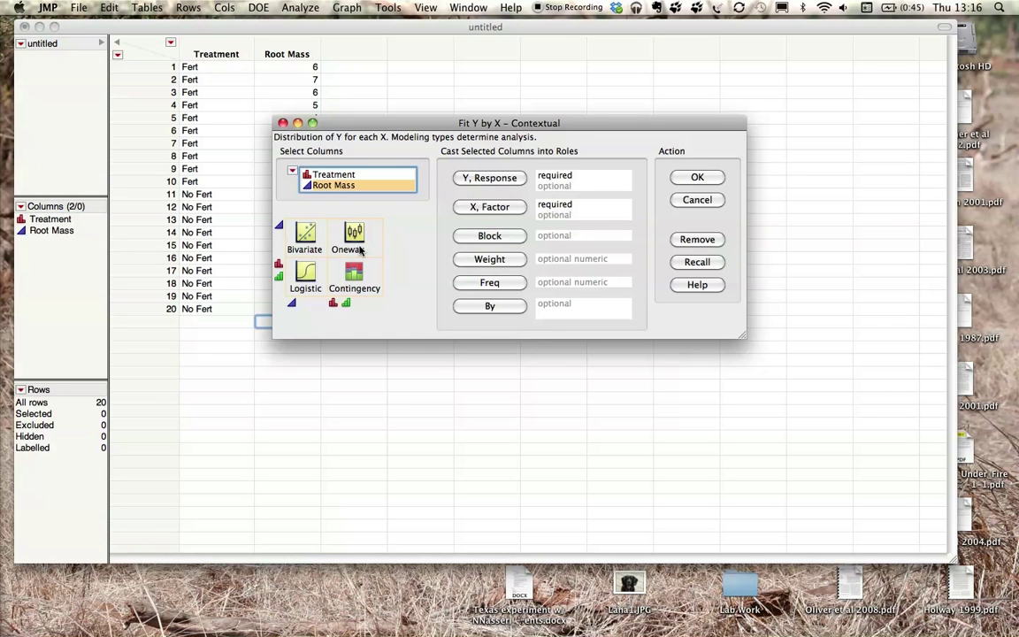
click(482, 180)
click(354, 175)
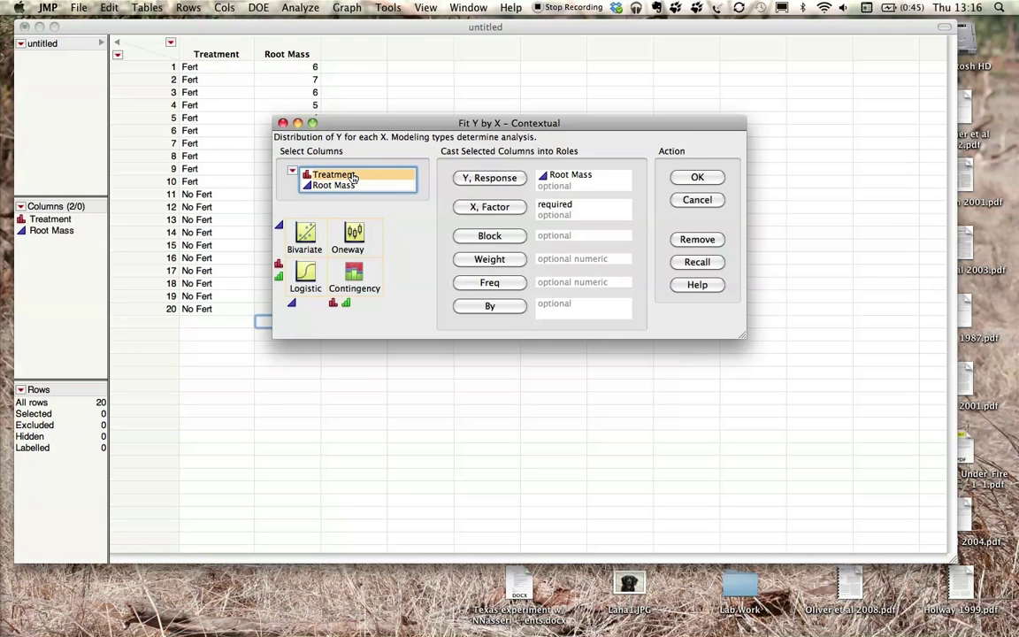
click(524, 206)
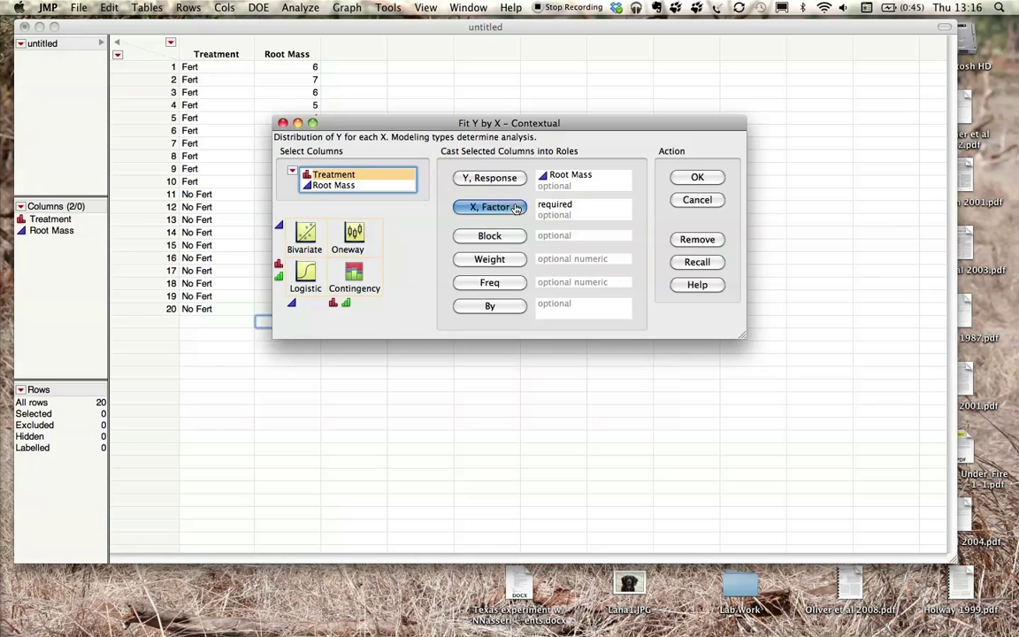
click(712, 180)
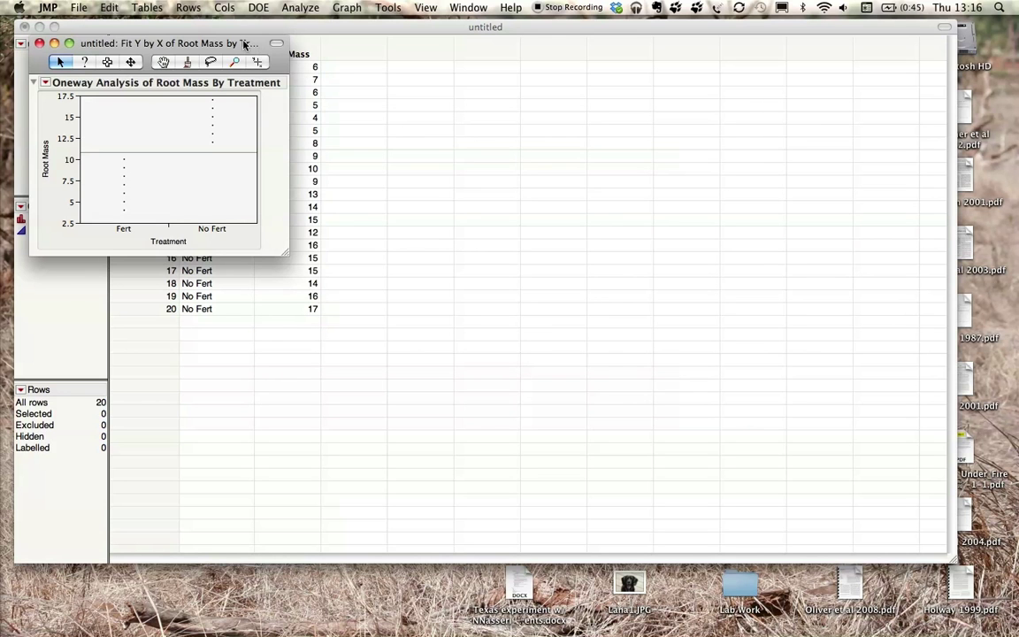
Add a t Test to the Oneway report, showing a 7.8 No Fert–Fert difference.
drag(241, 44, 635, 16)
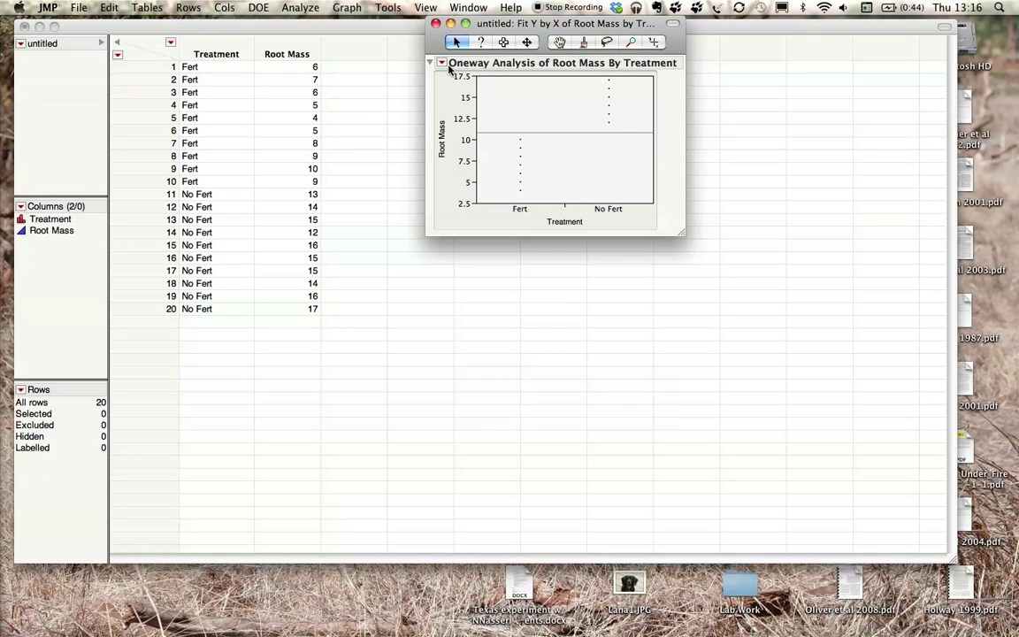
click(442, 63)
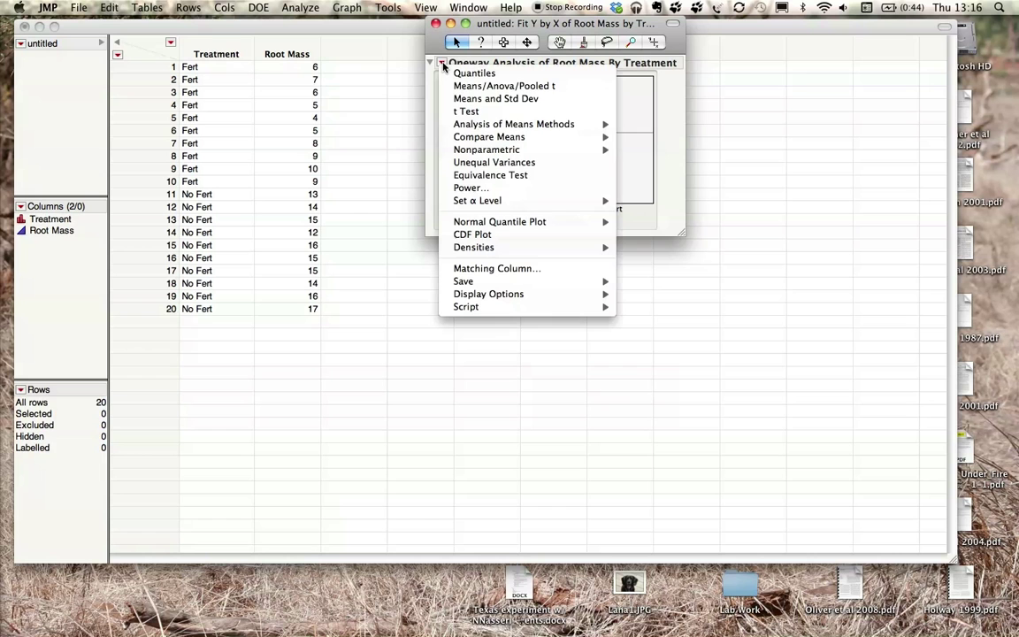
click(452, 111)
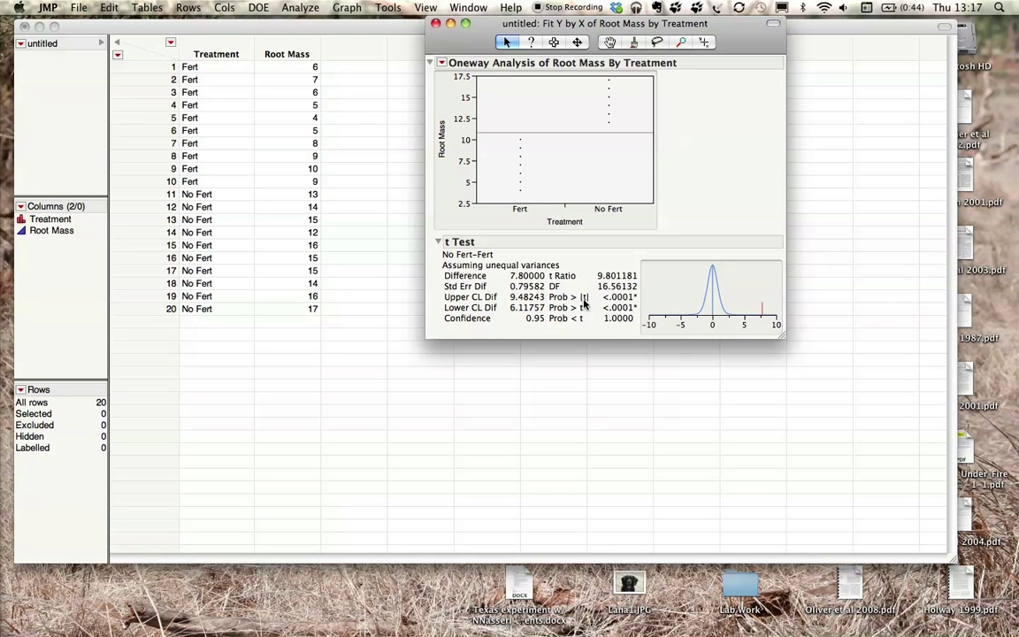
Add Means and Std Dev to the Oneway report and move its window left.
mouse_move(622, 301)
click(442, 64)
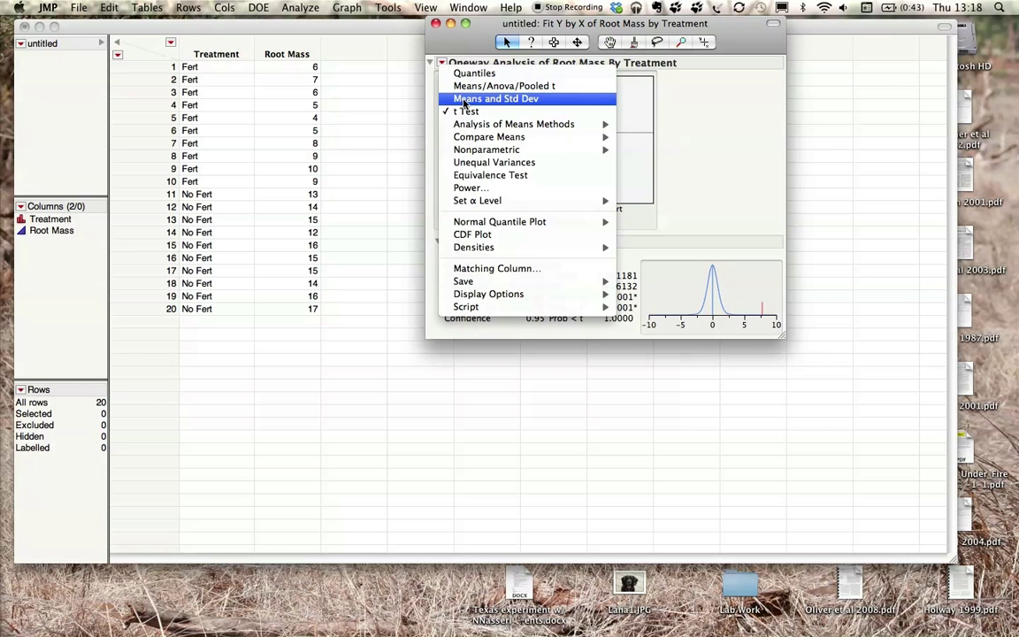
click(464, 99)
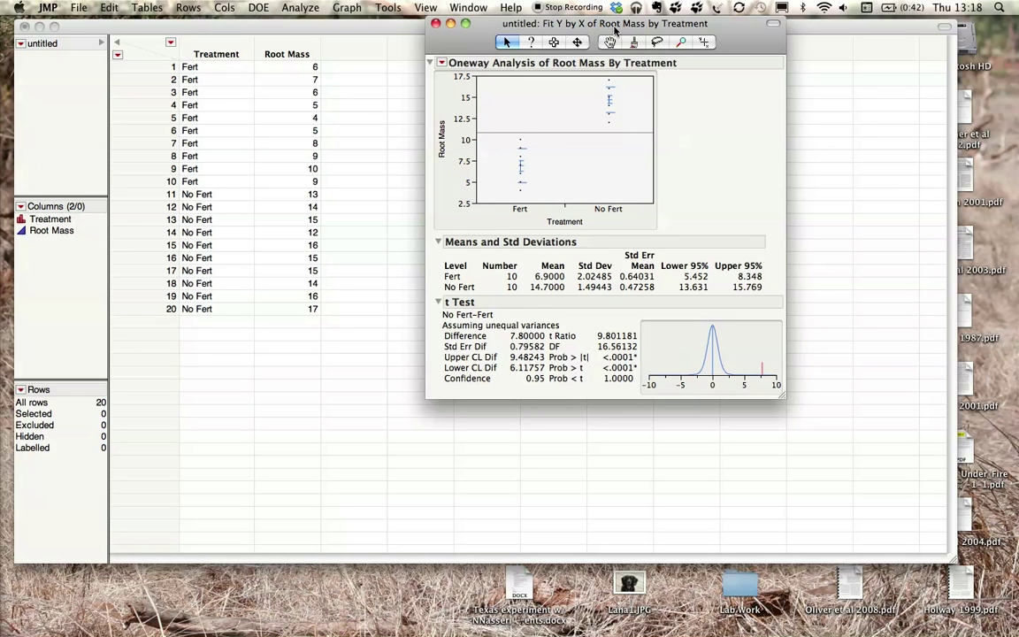
drag(614, 30, 235, 7)
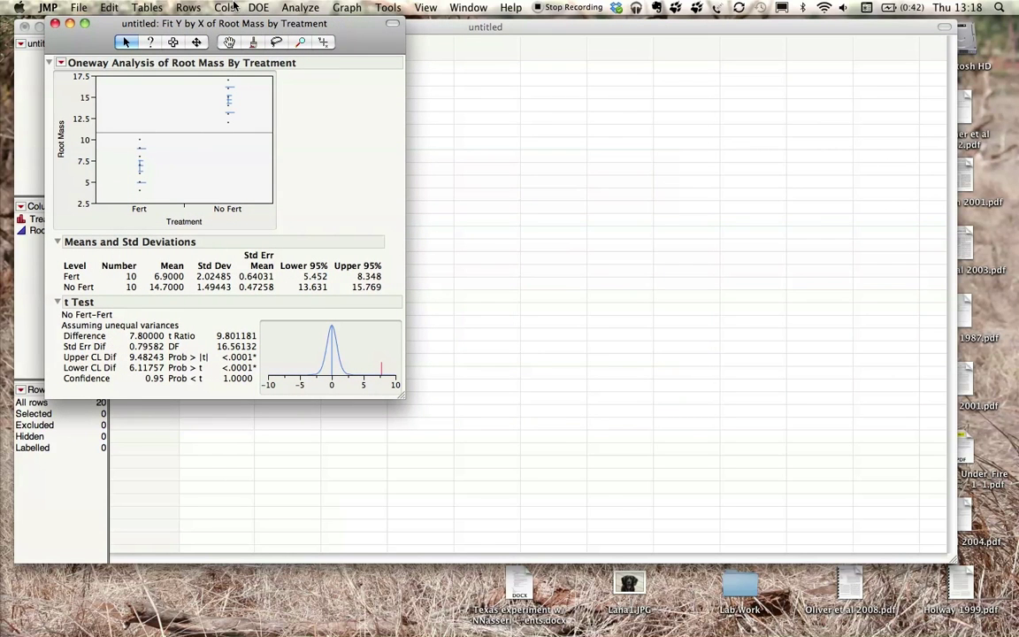